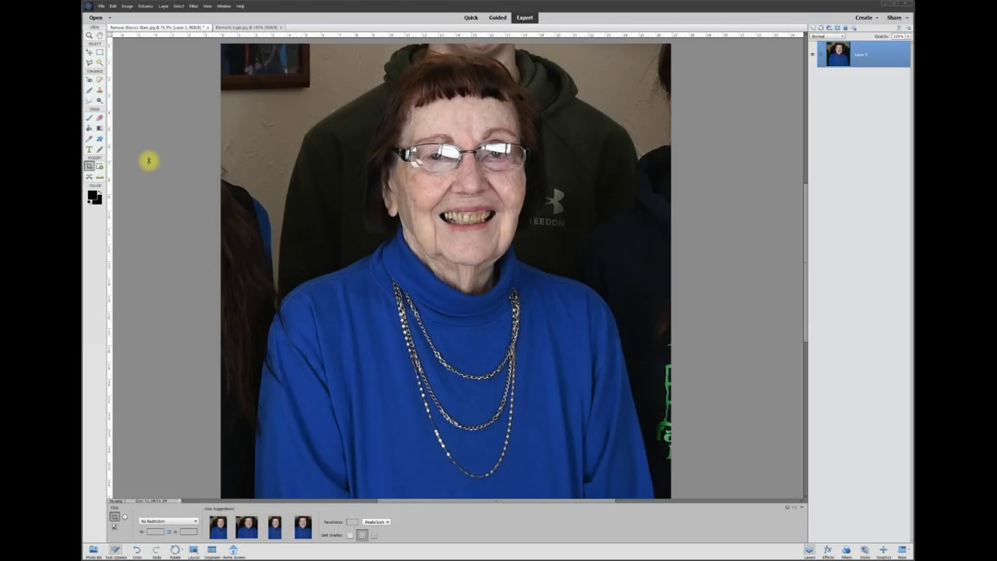
Switch from Elements Logo.jpg back to Remove Glasses Glam.jpg, zoom in on the glasses, and select the Move tool.
left_click(226, 28)
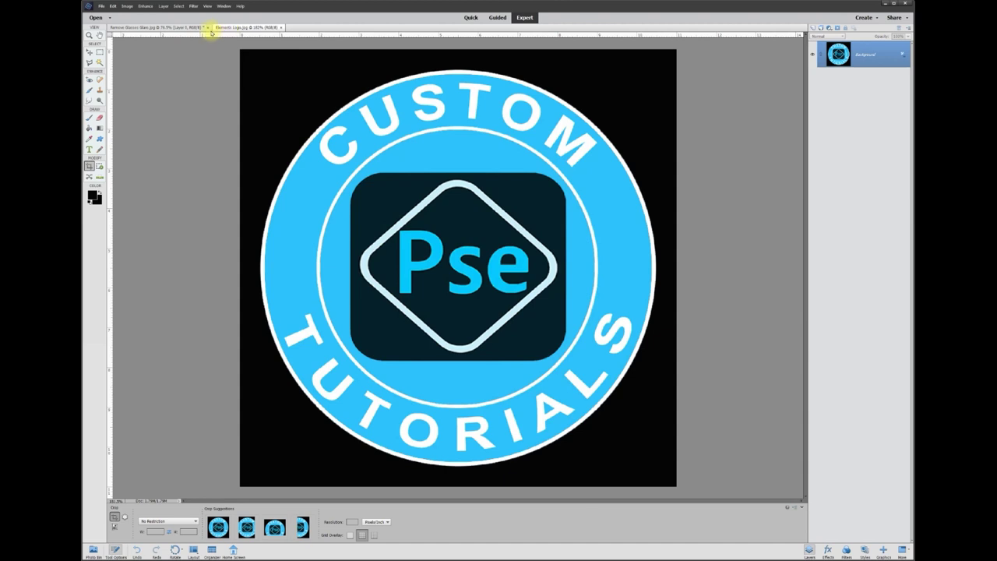
left_click(179, 28)
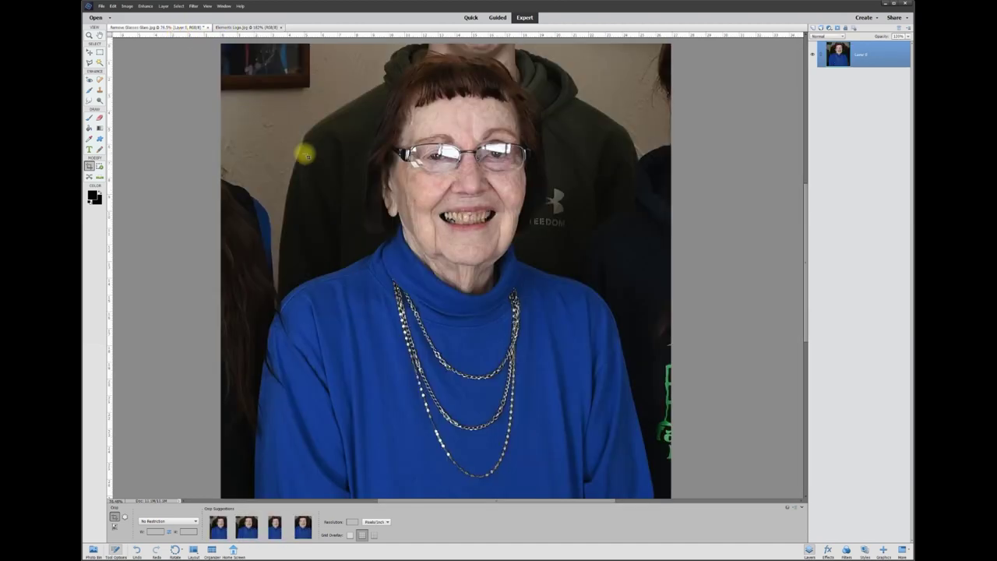
scroll(472, 163, "up", 3)
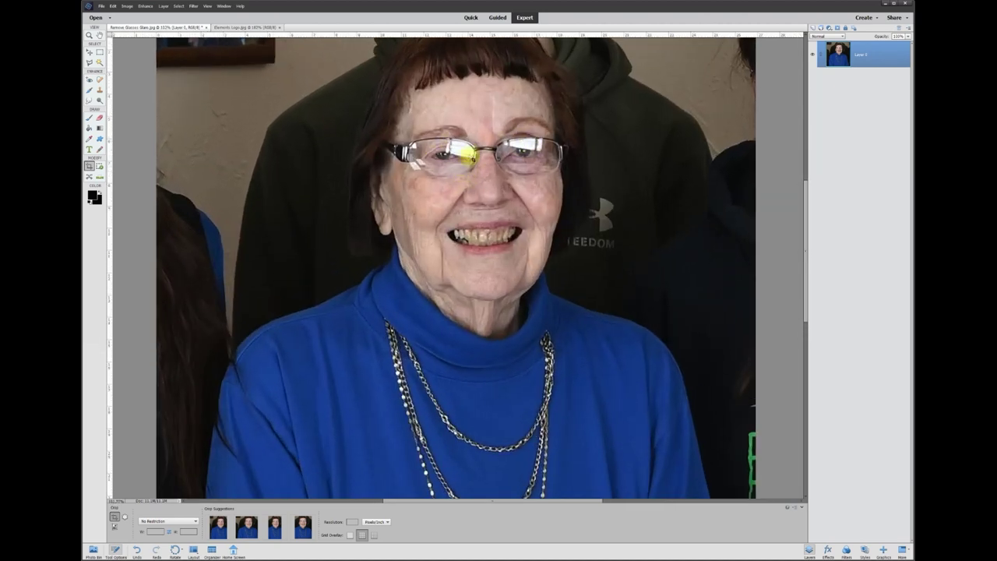
left_click(89, 51)
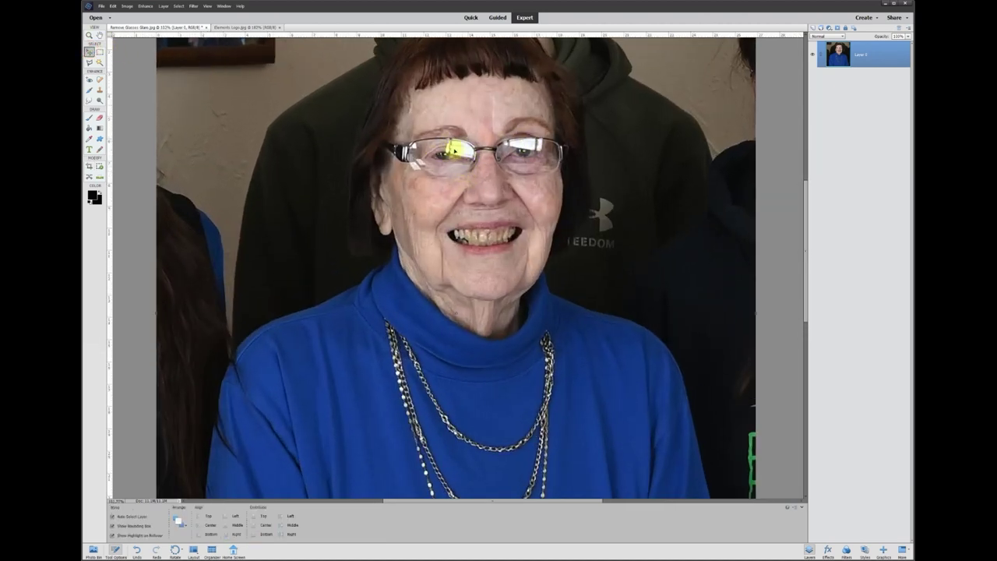
Magnify the lens glare, dragging the upper layer back into alignment, then zoom out to about 343%.
scroll(460, 150, "up", 3)
scroll(464, 150, "up", 2)
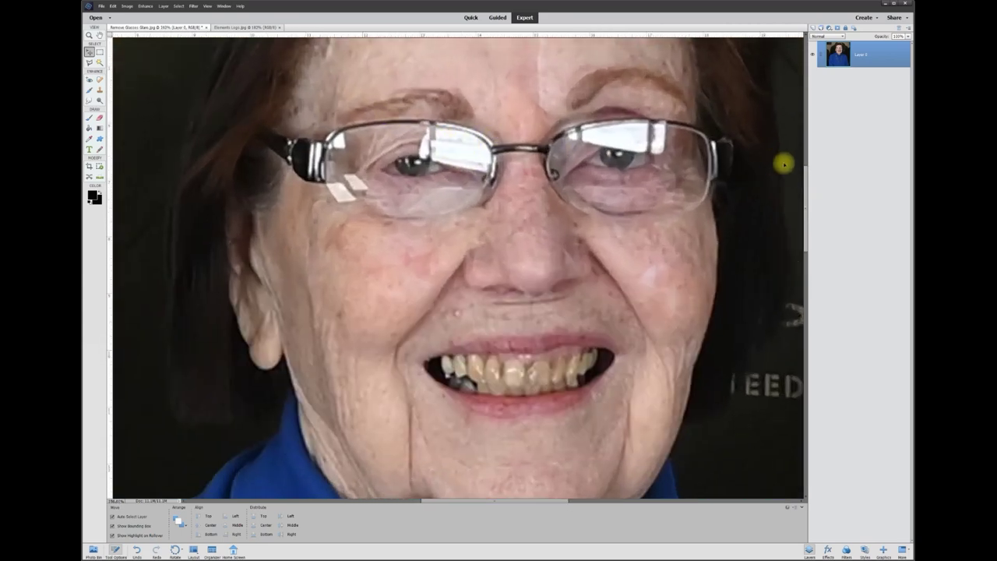
left_click_drag(807, 184, 805, 171)
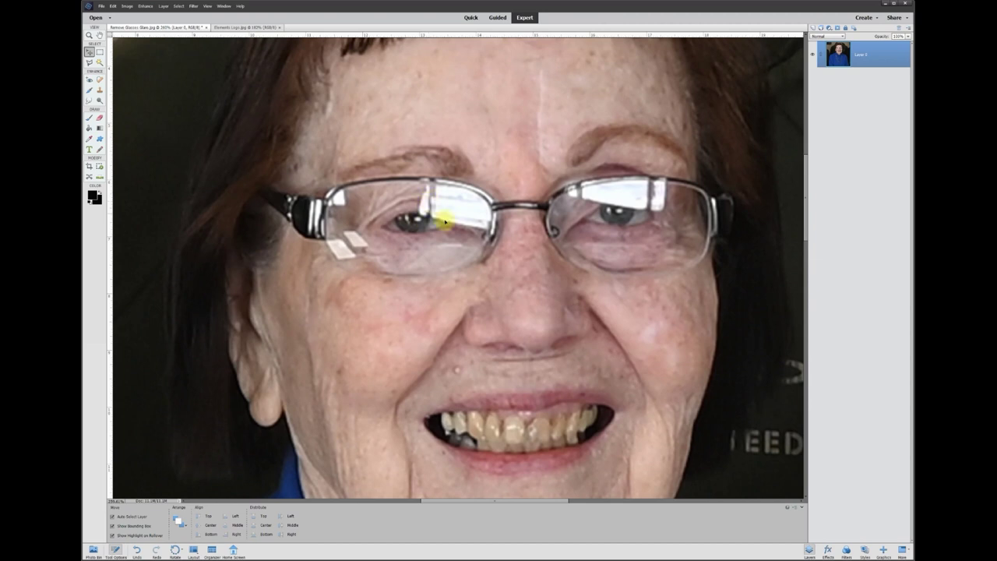
scroll(460, 212, "up", 4)
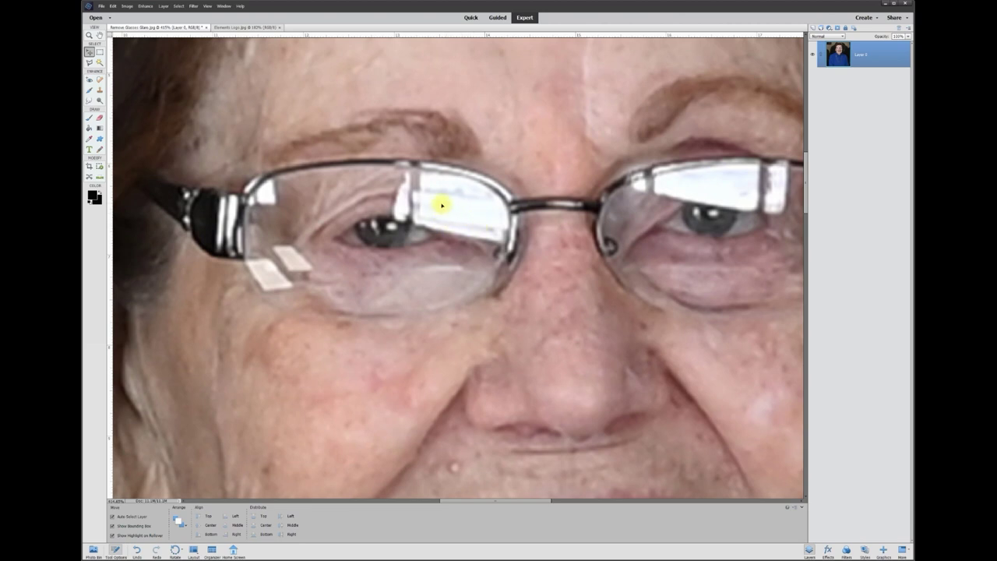
scroll(448, 209, "up", 1)
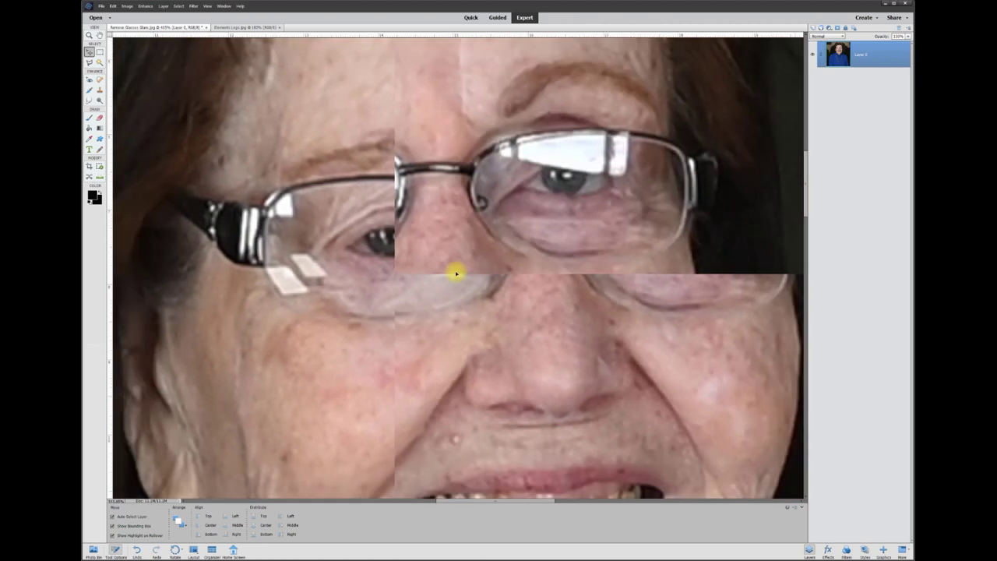
scroll(455, 257, "down", 1)
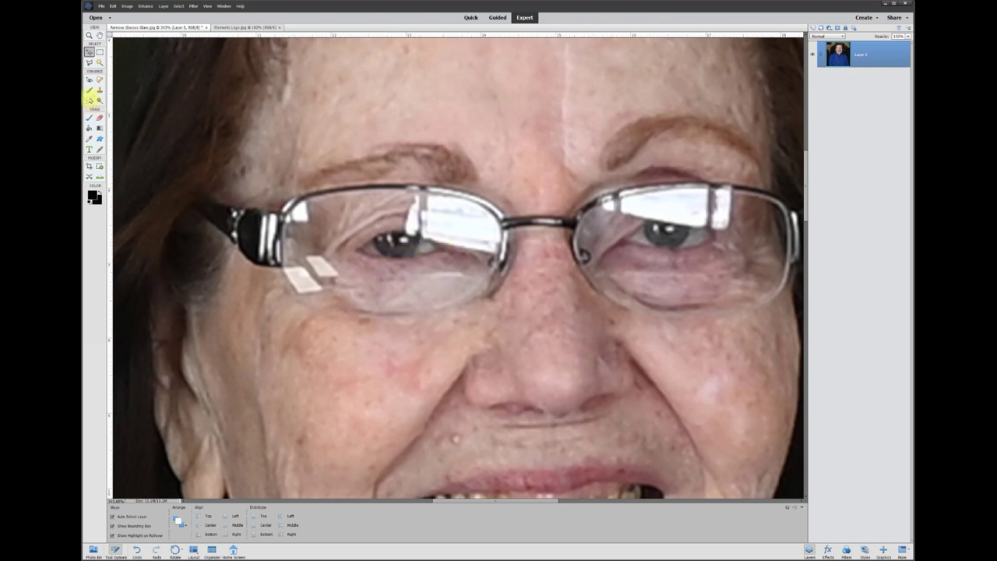
Select the Smudge tool from the Enhance group with its blend mode kept at Normal.
left_click(89, 101)
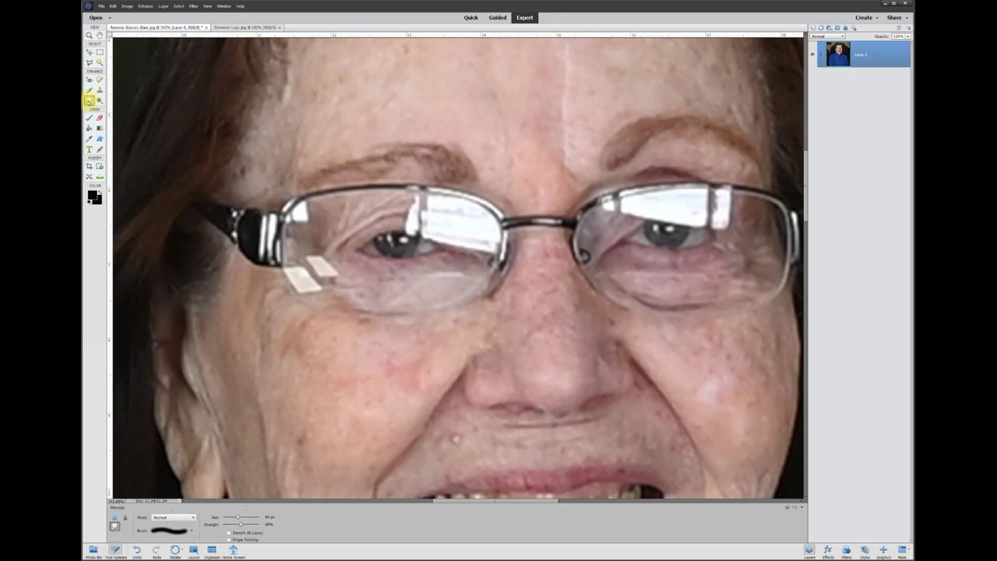
left_click(114, 518)
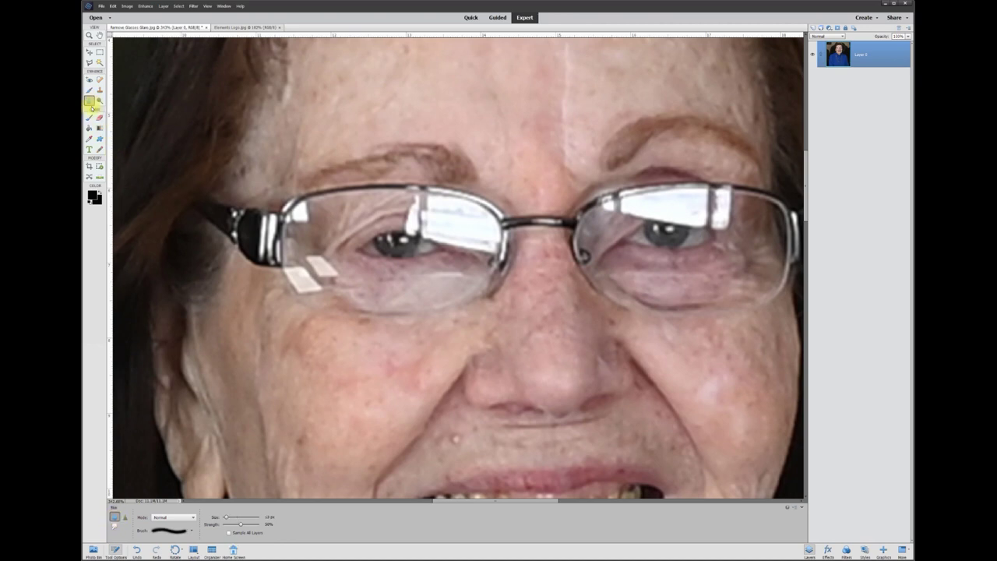
left_click(114, 528)
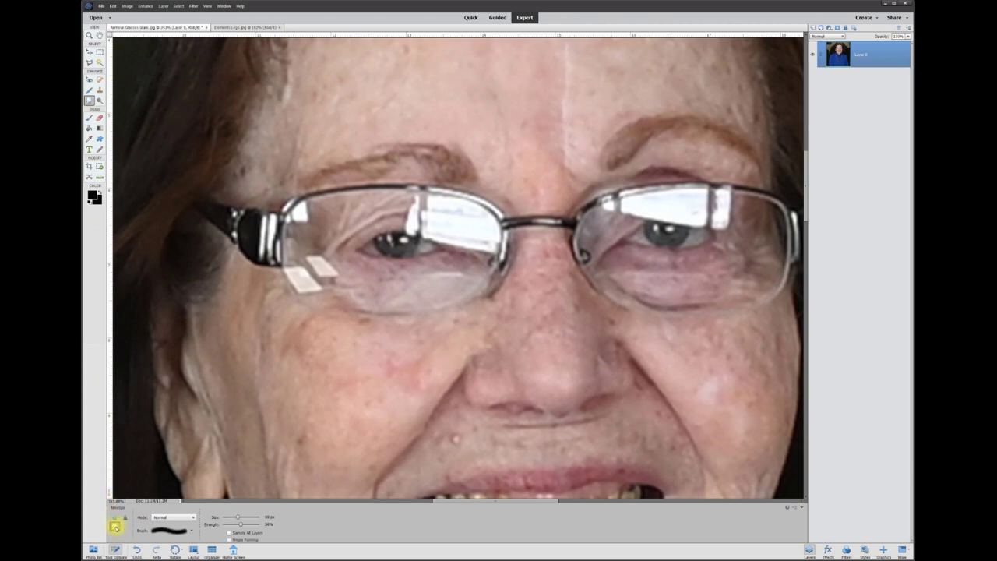
left_click(193, 519)
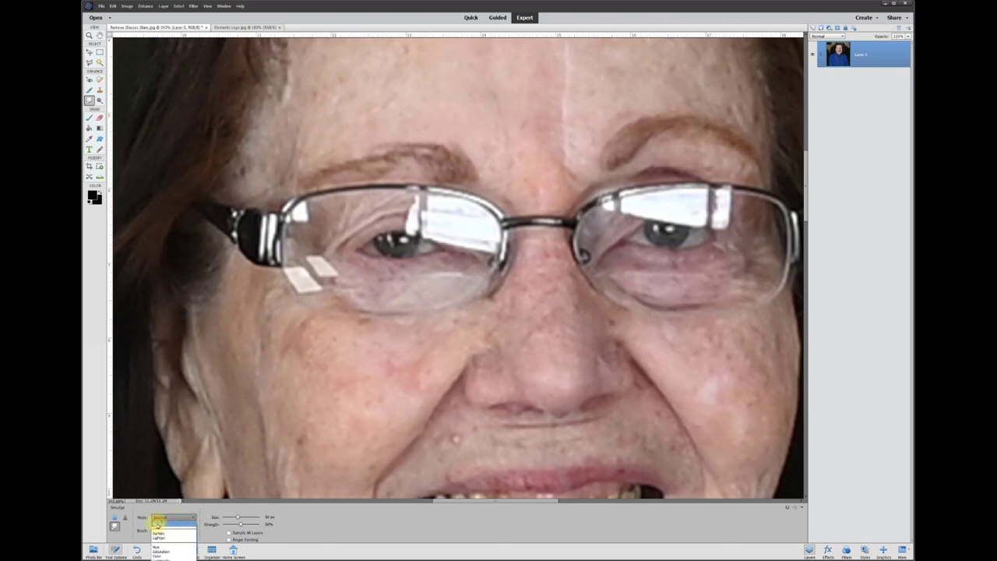
left_click(157, 524)
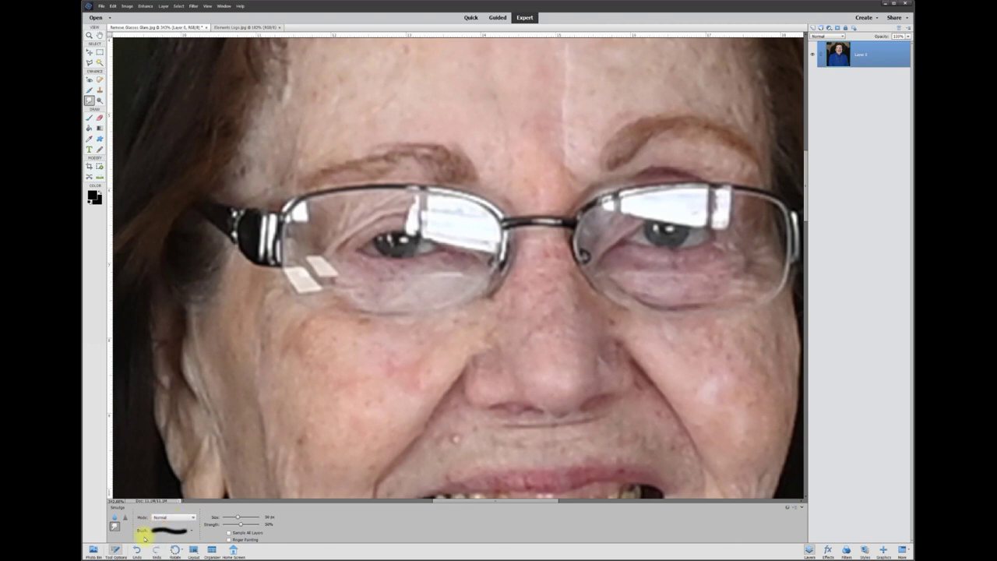
Give the Smudge tool a small soft round brush from the Brush presets.
left_click(188, 531)
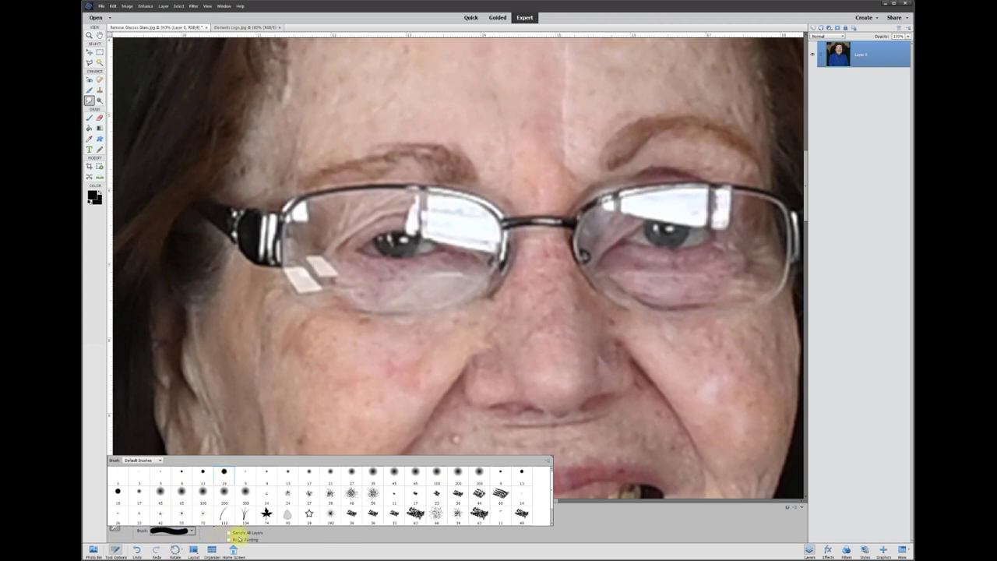
left_click(292, 534)
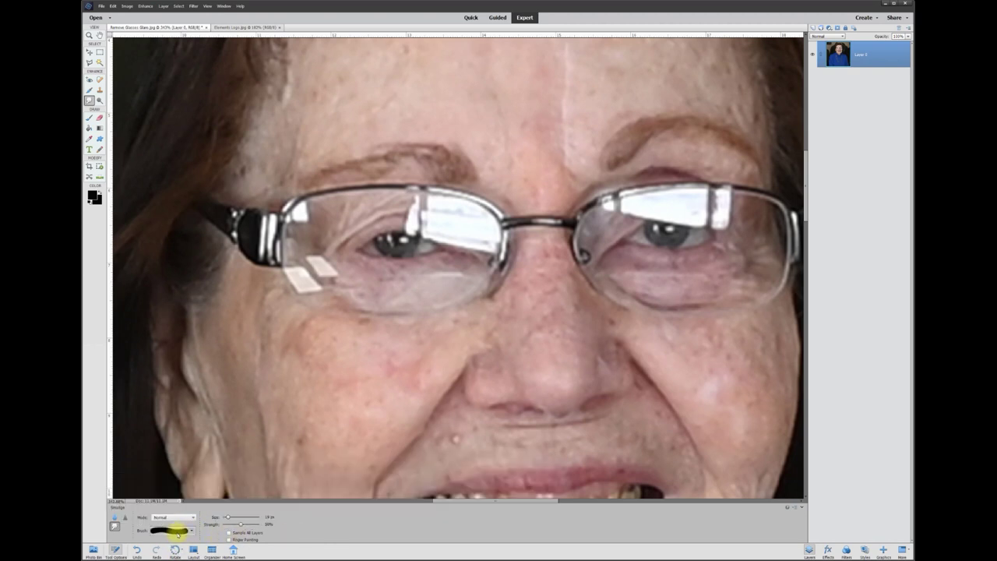
left_click(192, 532)
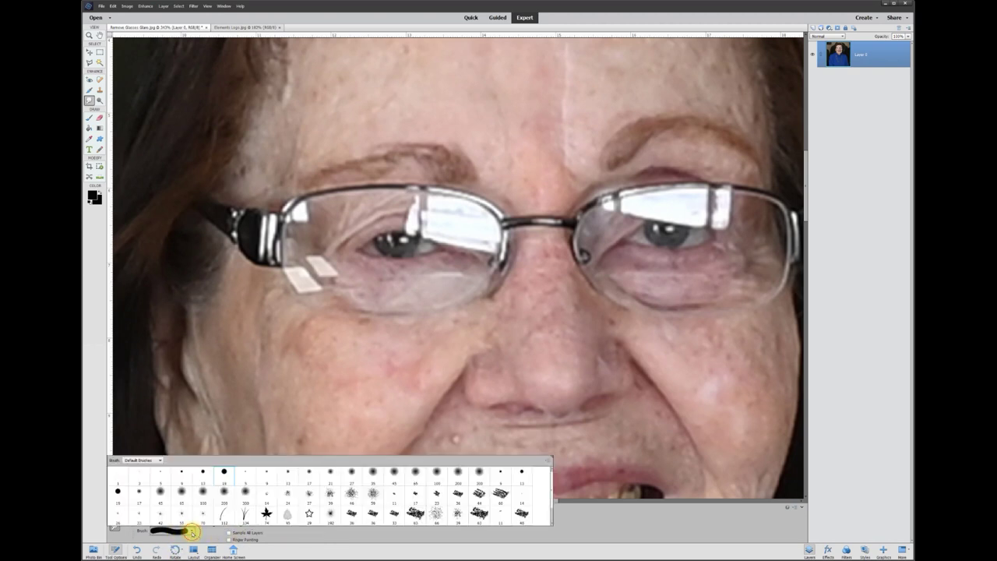
left_click(480, 472)
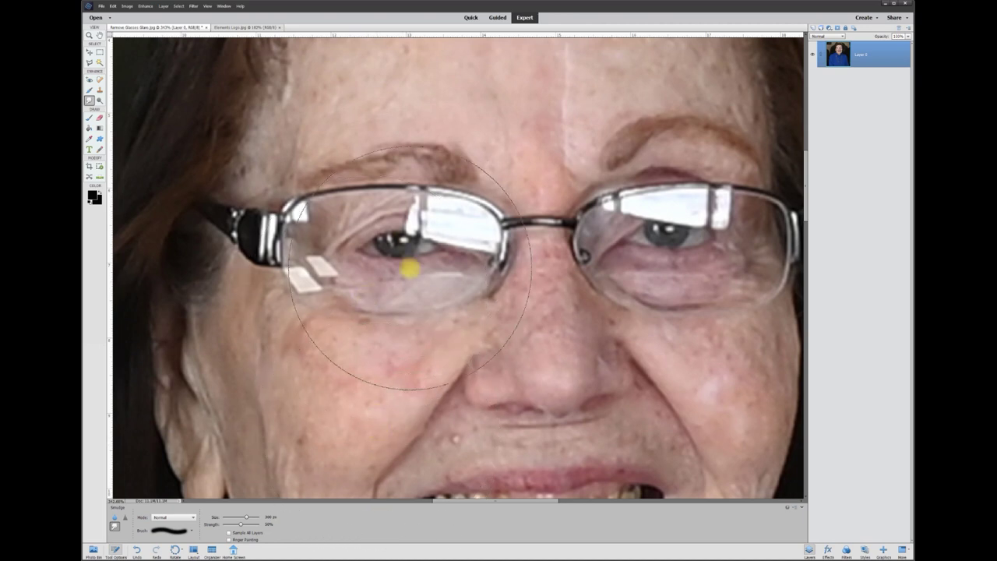
left_click(191, 532)
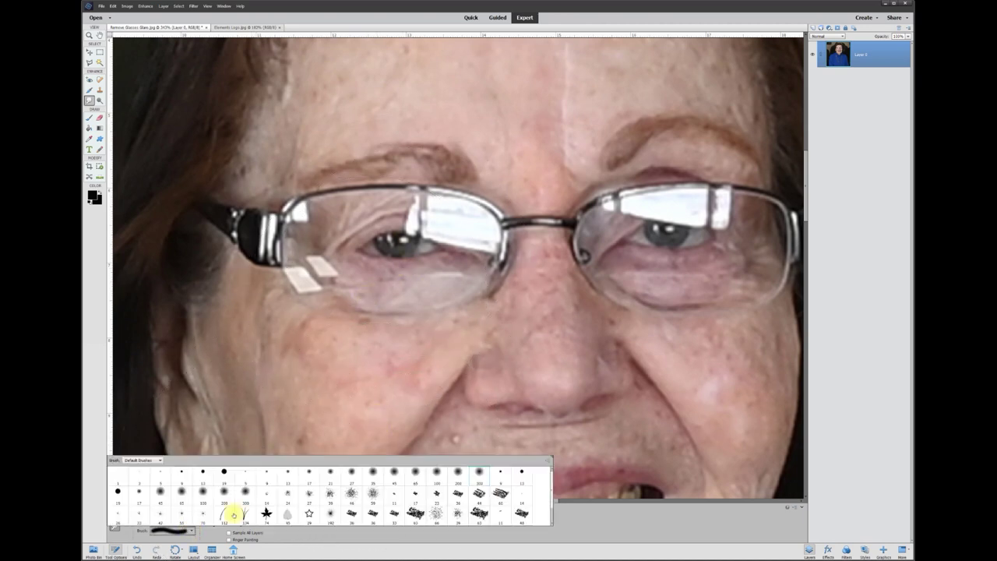
left_click(329, 473)
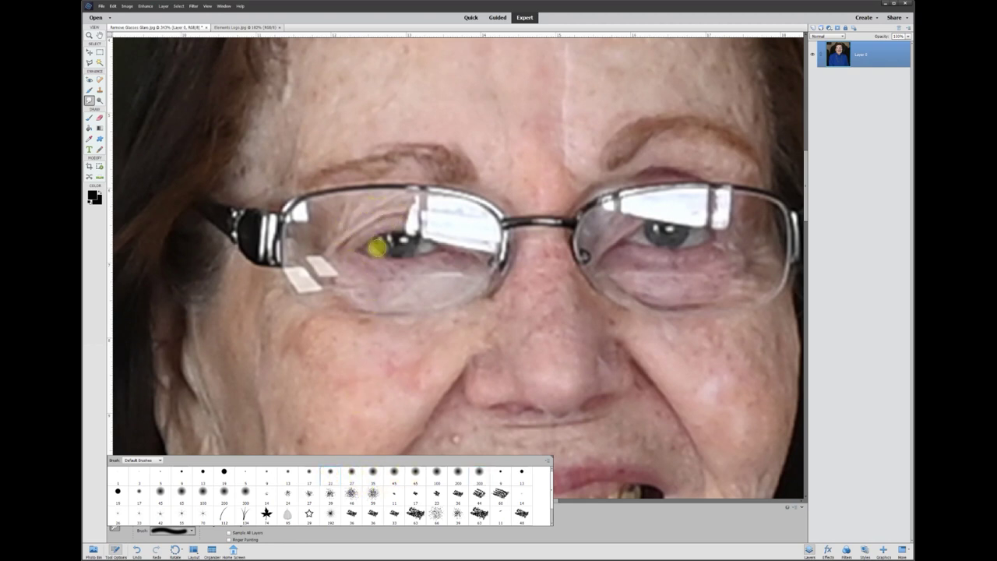
Smear the small white reflection patches on the left lens's lower edge and upper-left corner.
left_click(569, 512)
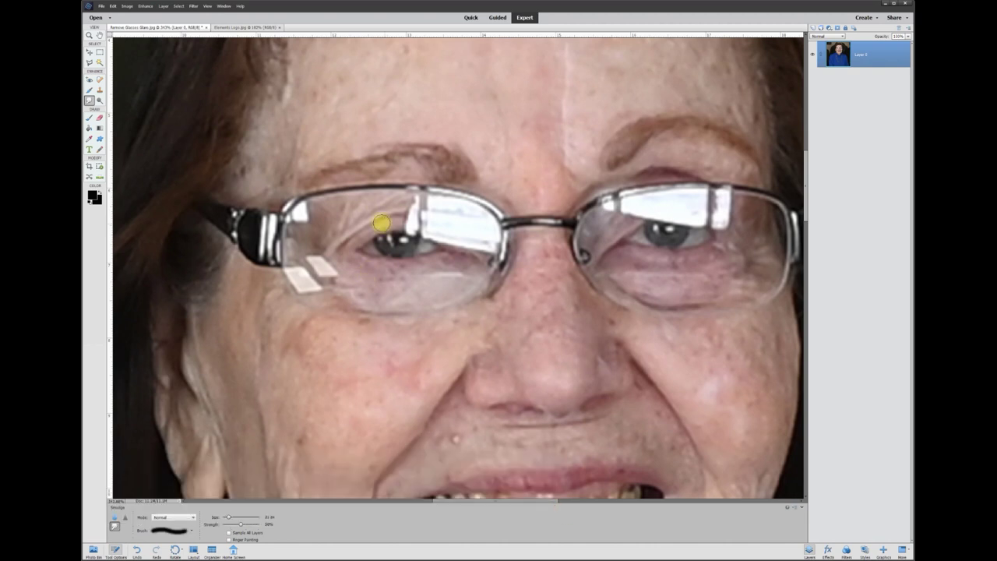
scroll(304, 272, "up", 2)
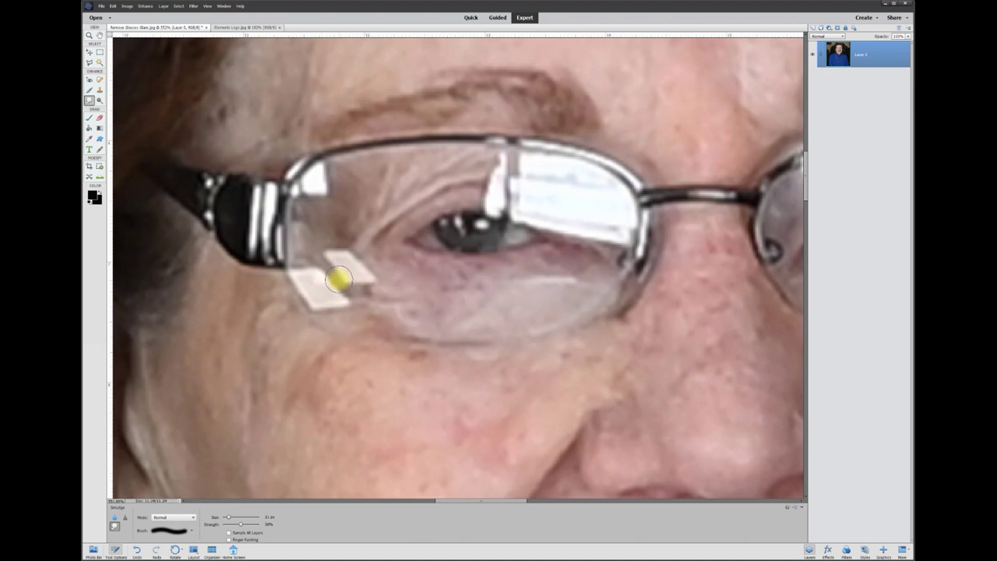
left_click(346, 243)
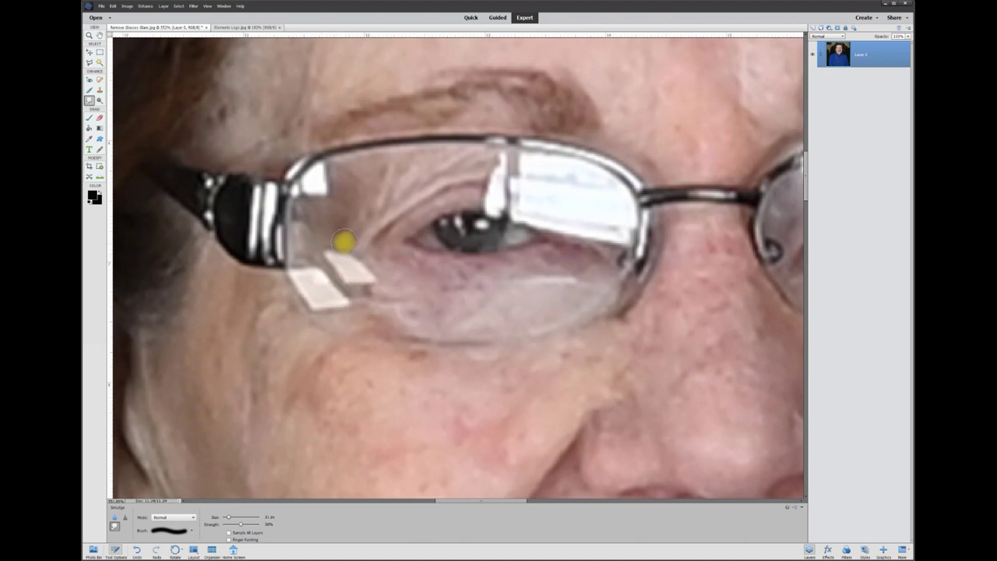
left_click_drag(344, 242, 334, 241)
left_click_drag(382, 288, 357, 272)
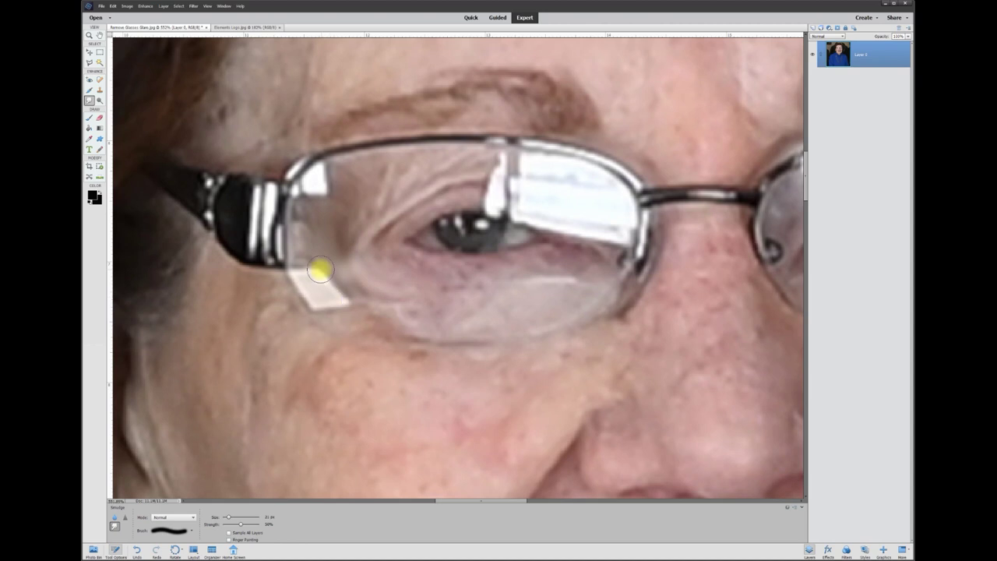
mouse_move(302, 269)
left_mouse_down()
mouse_move(341, 294)
mouse_move(357, 321)
mouse_move(367, 313)
mouse_move(359, 305)
mouse_move(334, 310)
mouse_move(312, 284)
mouse_move(388, 314)
mouse_move(332, 249)
mouse_move(327, 257)
mouse_move(377, 316)
mouse_move(316, 261)
mouse_move(357, 306)
mouse_move(321, 284)
mouse_move(319, 271)
mouse_move(317, 283)
mouse_move(320, 274)
mouse_move(356, 294)
left_mouse_up()
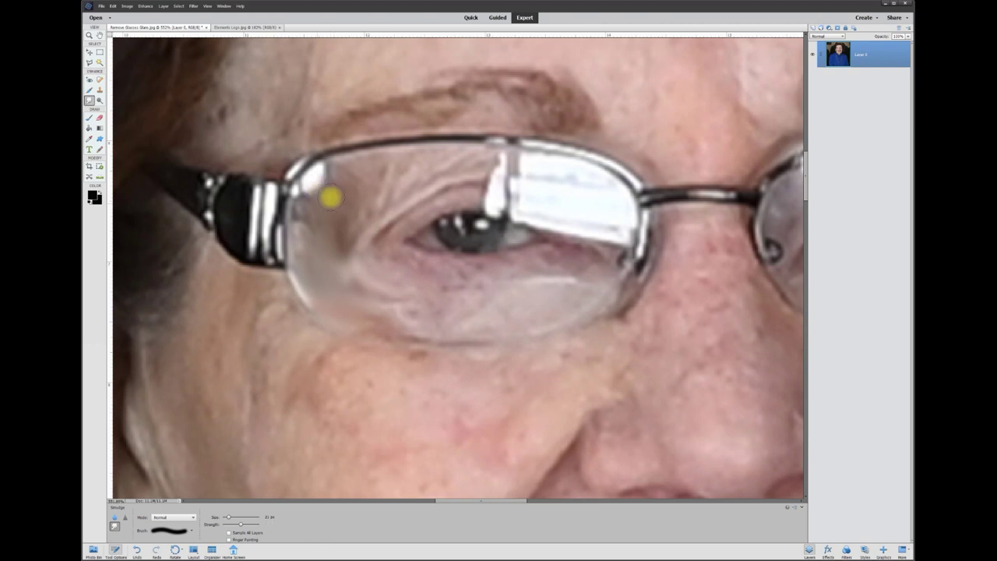
mouse_move(334, 200)
left_mouse_down()
mouse_move(312, 191)
mouse_move(337, 194)
mouse_move(326, 173)
mouse_move(332, 183)
mouse_move(320, 174)
mouse_move(319, 191)
mouse_move(309, 185)
mouse_move(319, 174)
mouse_move(315, 187)
mouse_move(365, 224)
mouse_move(300, 182)
mouse_move(347, 206)
mouse_move(335, 184)
mouse_move(324, 198)
mouse_move(338, 211)
mouse_move(308, 212)
mouse_move(341, 228)
mouse_move(357, 205)
mouse_move(353, 176)
mouse_move(507, 291)
mouse_move(566, 317)
mouse_move(560, 225)
mouse_move(484, 239)
mouse_move(487, 221)
mouse_move(525, 226)
mouse_move(475, 208)
mouse_move(468, 196)
mouse_move(514, 194)
mouse_move(550, 251)
mouse_move(568, 252)
mouse_move(569, 233)
mouse_move(608, 223)
mouse_move(612, 239)
mouse_move(621, 221)
mouse_move(515, 201)
mouse_move(566, 215)
mouse_move(551, 200)
mouse_move(558, 216)
mouse_move(548, 221)
mouse_move(555, 212)
mouse_move(606, 225)
mouse_move(584, 225)
mouse_move(576, 216)
mouse_move(588, 216)
mouse_move(488, 163)
mouse_move(550, 163)
mouse_move(534, 172)
mouse_move(554, 191)
mouse_move(589, 183)
left_mouse_up()
Smudge the large glare on the left lens down and leftward over the eye, then zoom out.
mouse_move(604, 187)
left_mouse_down()
mouse_move(626, 203)
mouse_move(577, 198)
mouse_move(600, 225)
left_mouse_up()
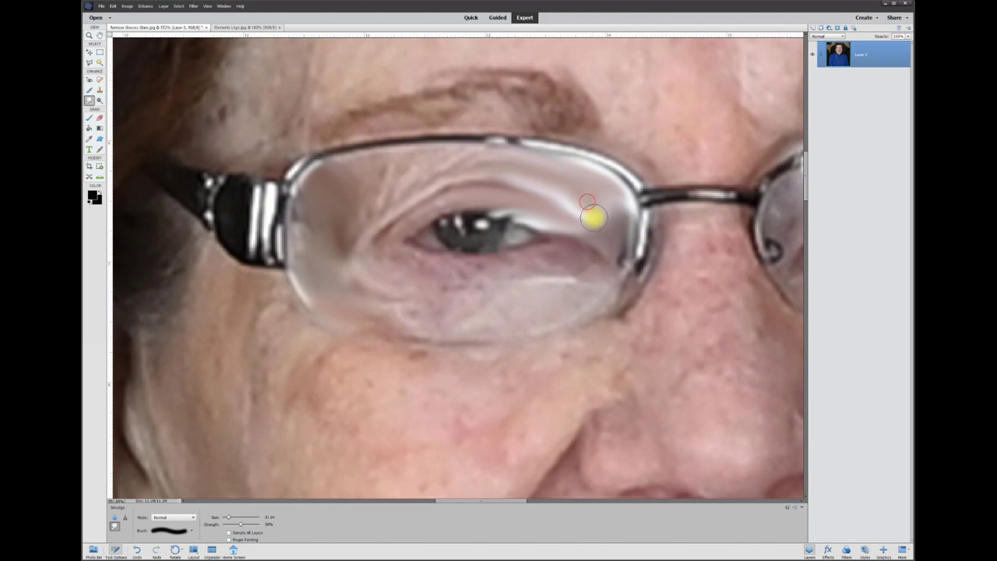
left_click_drag(592, 218, 508, 225)
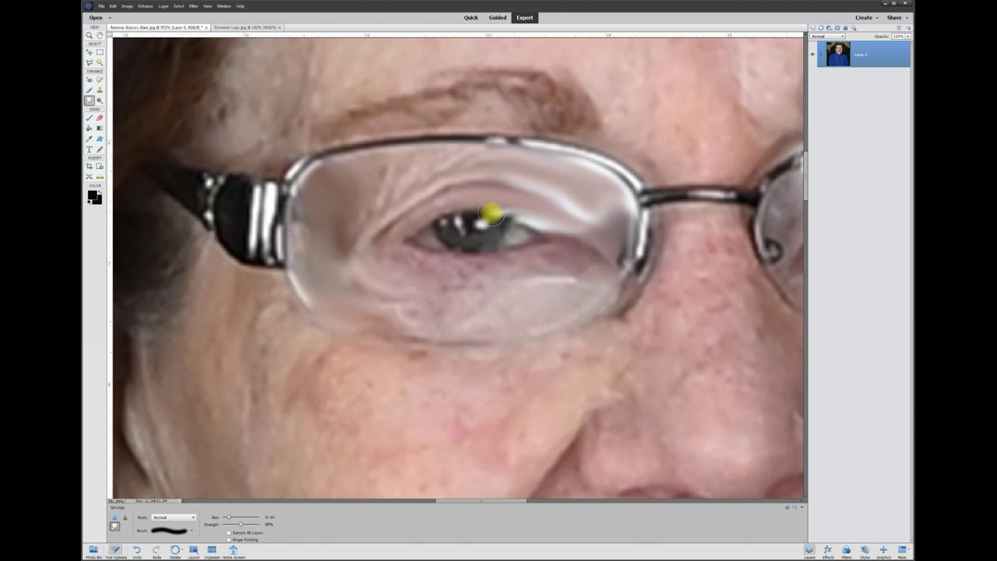
scroll(581, 233, "down", 2)
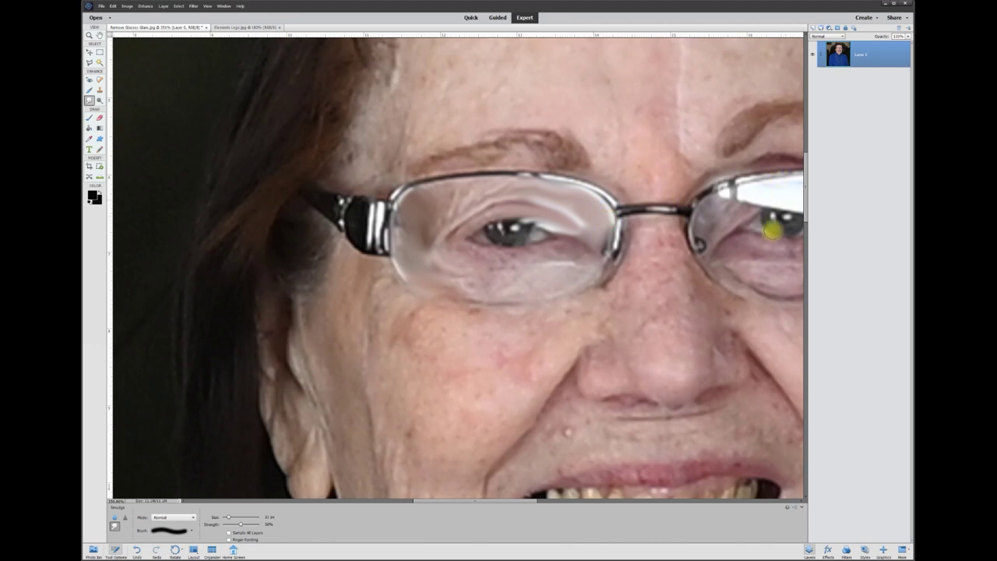
Zoom to the right lens, resize the Smudge brush, and smear its glare away from the iris.
left_click(557, 502)
scroll(710, 221, "up", 2)
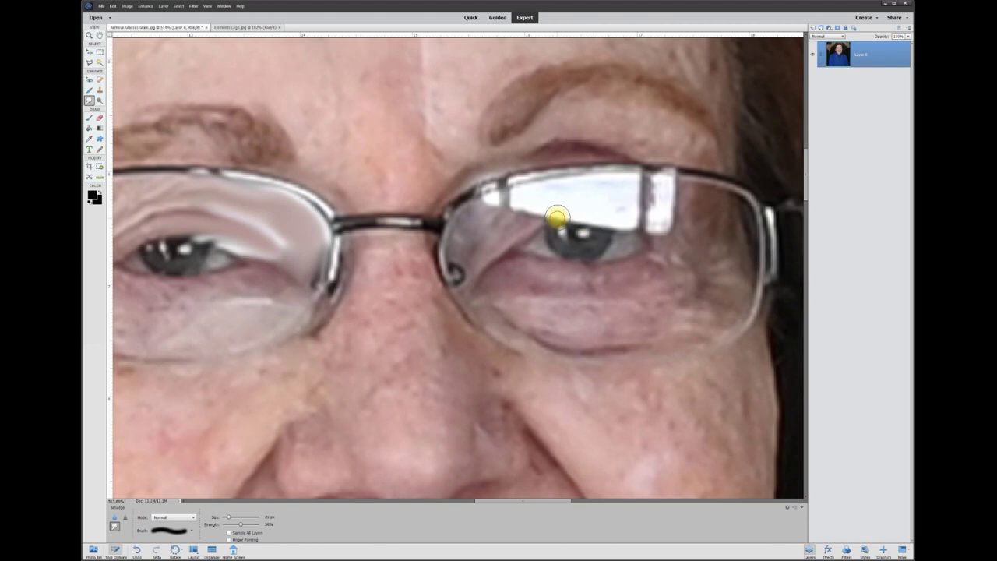
left_click_drag(561, 211, 611, 222)
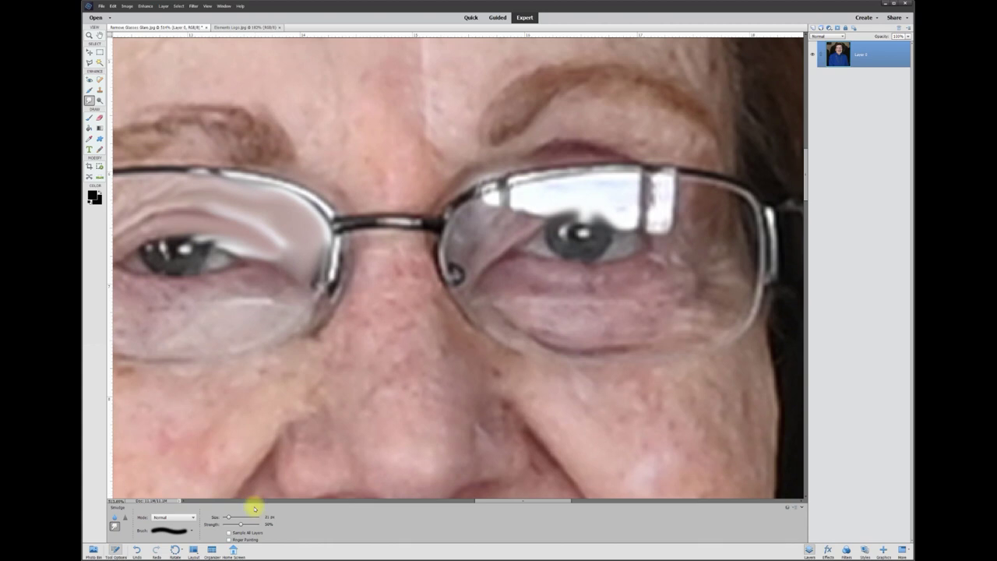
left_click(269, 518)
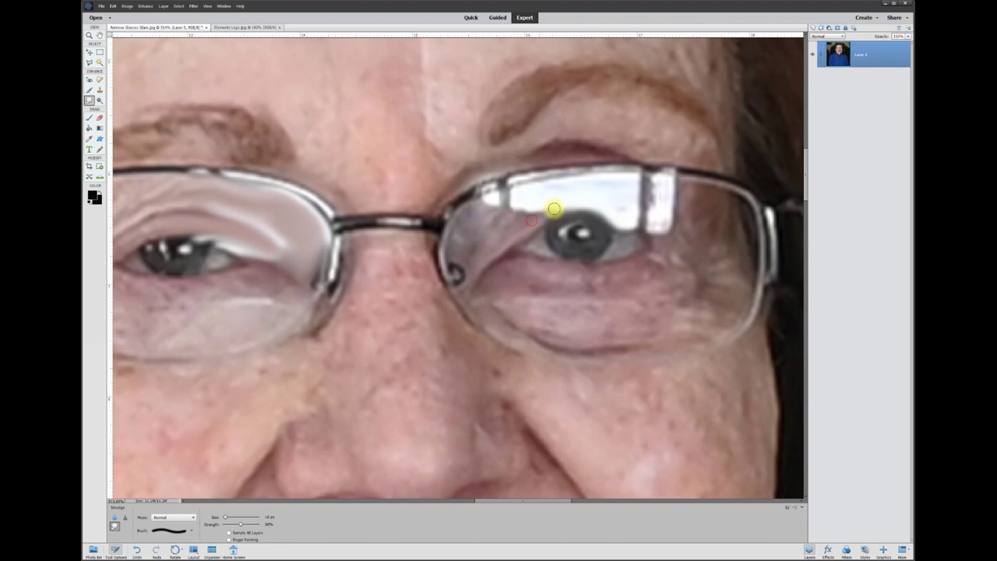
left_click_drag(534, 212, 568, 205)
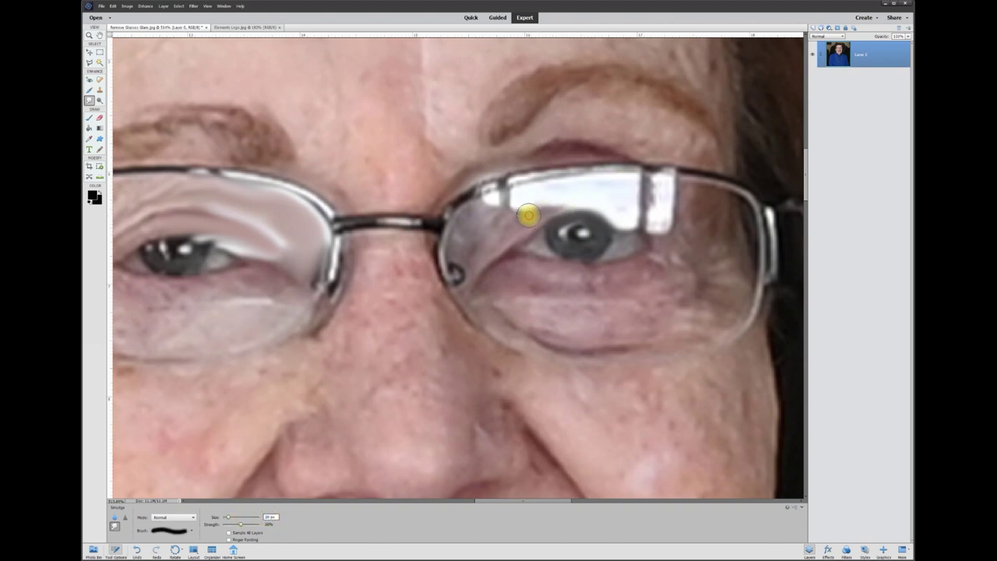
mouse_move(526, 216)
left_mouse_down()
mouse_move(496, 205)
mouse_move(559, 200)
mouse_move(594, 184)
mouse_move(512, 197)
mouse_move(599, 187)
mouse_move(630, 226)
mouse_move(657, 218)
mouse_move(668, 193)
mouse_move(676, 213)
mouse_move(618, 194)
mouse_move(645, 209)
mouse_move(668, 189)
mouse_move(562, 185)
mouse_move(610, 180)
mouse_move(573, 187)
mouse_move(639, 187)
mouse_move(621, 189)
mouse_move(639, 202)
mouse_move(604, 198)
mouse_move(626, 203)
mouse_move(636, 232)
mouse_move(613, 215)
mouse_move(648, 207)
mouse_move(631, 203)
mouse_move(654, 209)
mouse_move(574, 197)
mouse_move(671, 204)
mouse_move(654, 190)
mouse_move(613, 200)
mouse_move(641, 200)
mouse_move(572, 178)
mouse_move(490, 201)
left_mouse_up()
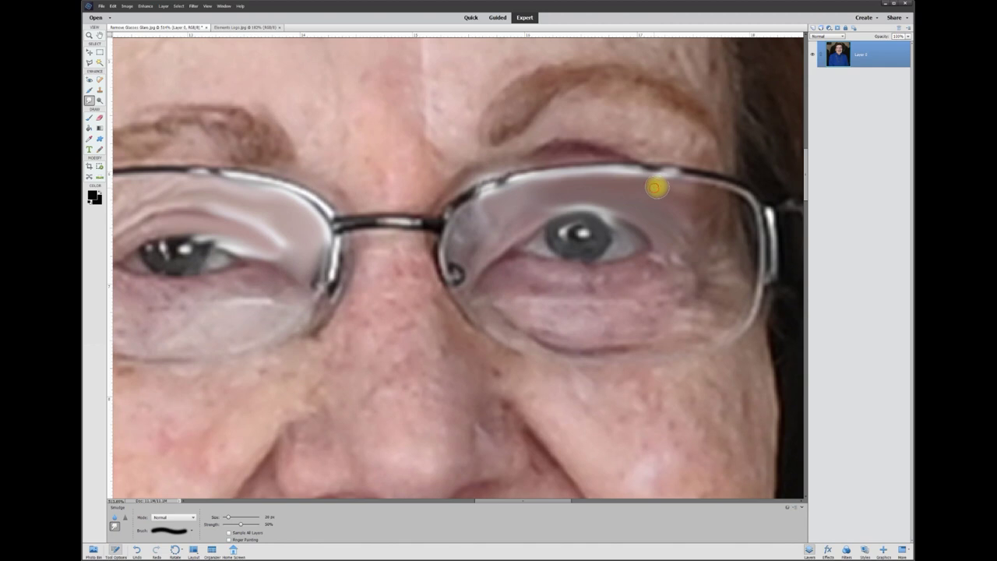
scroll(649, 219, "down", 2)
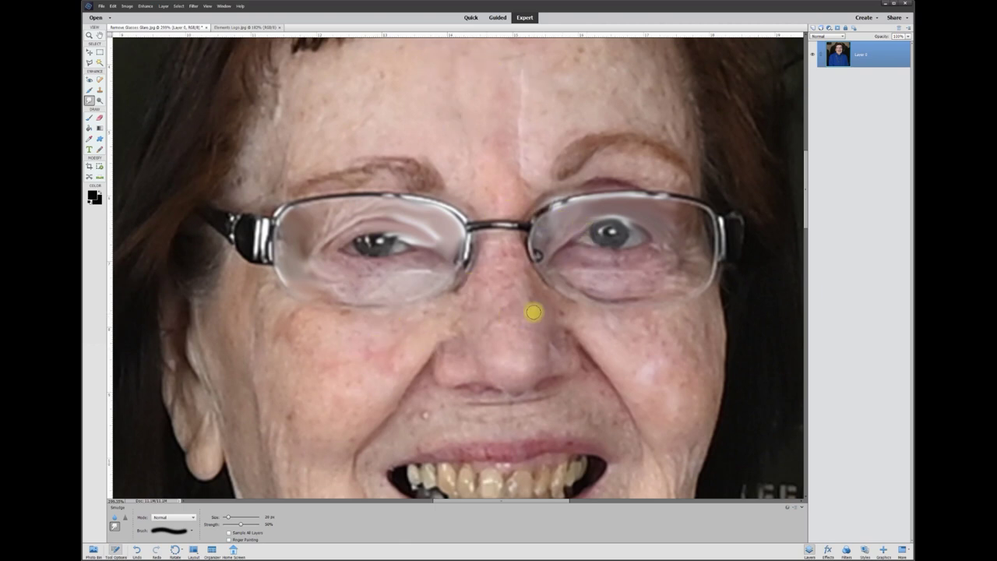
Zoom out to view the whole portrait and check both lenses are clear of glare.
scroll(440, 238, "down", 2)
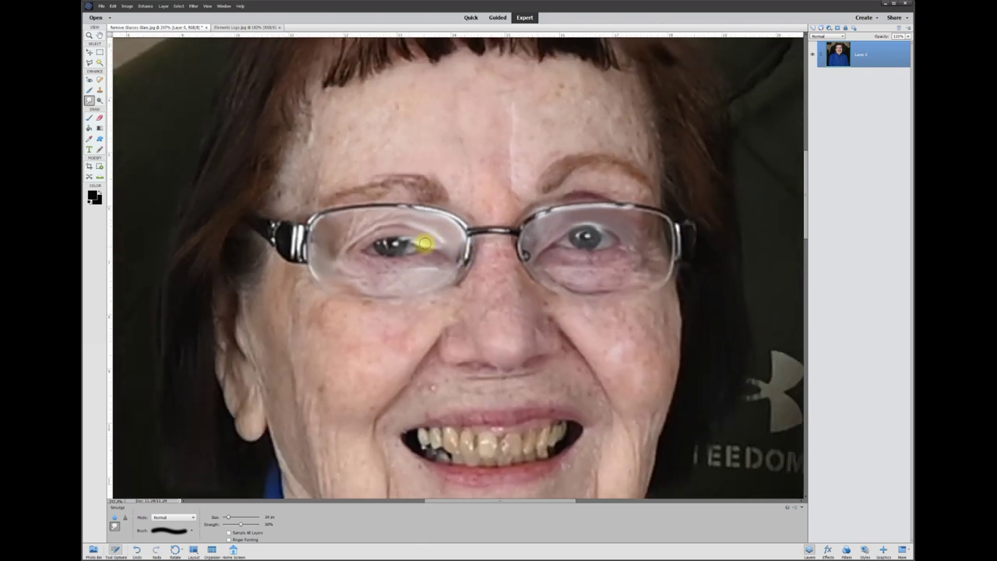
scroll(460, 261, "down", 2)
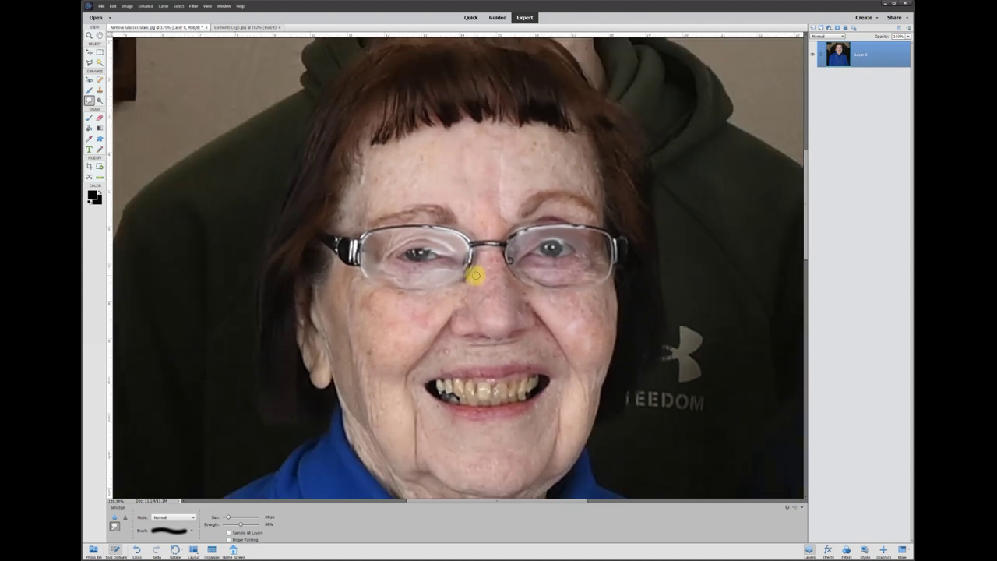
scroll(514, 296, "down", 6)
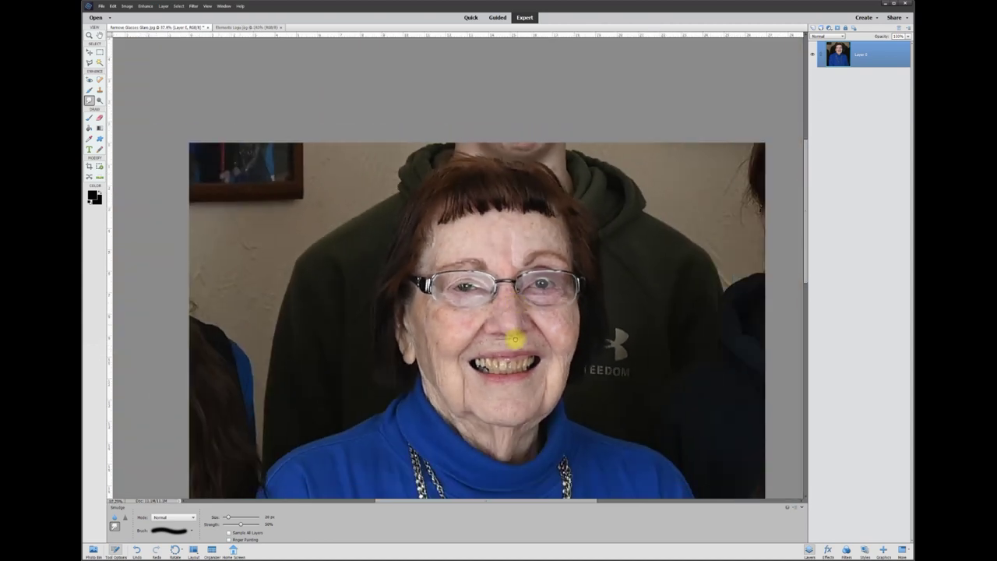
scroll(518, 364, "down", 2)
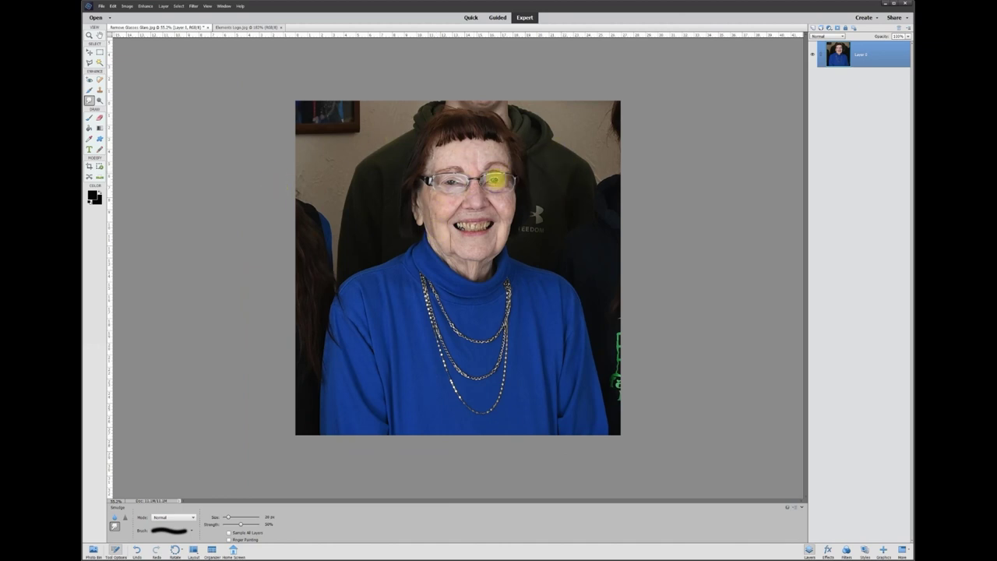
scroll(501, 181, "up", 2)
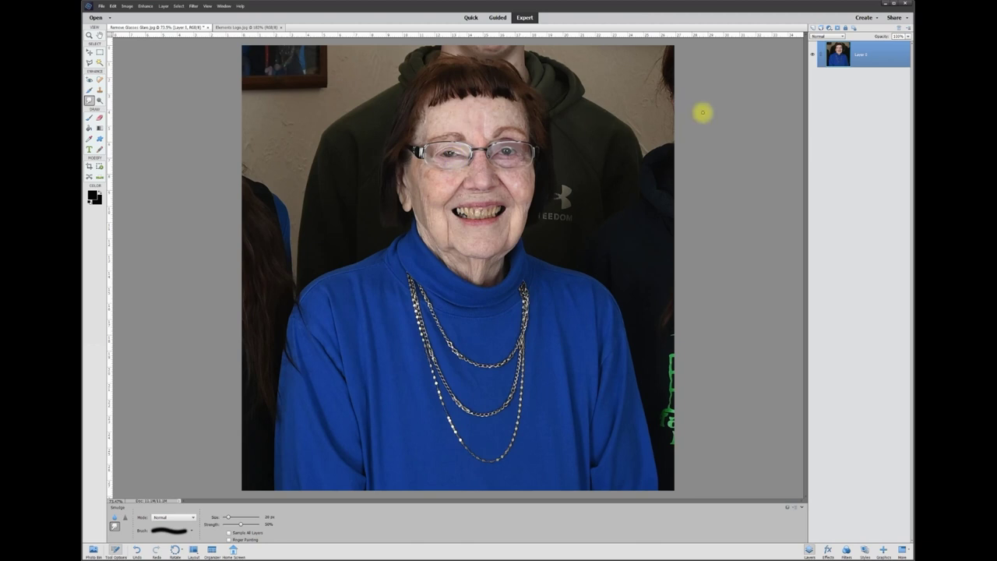